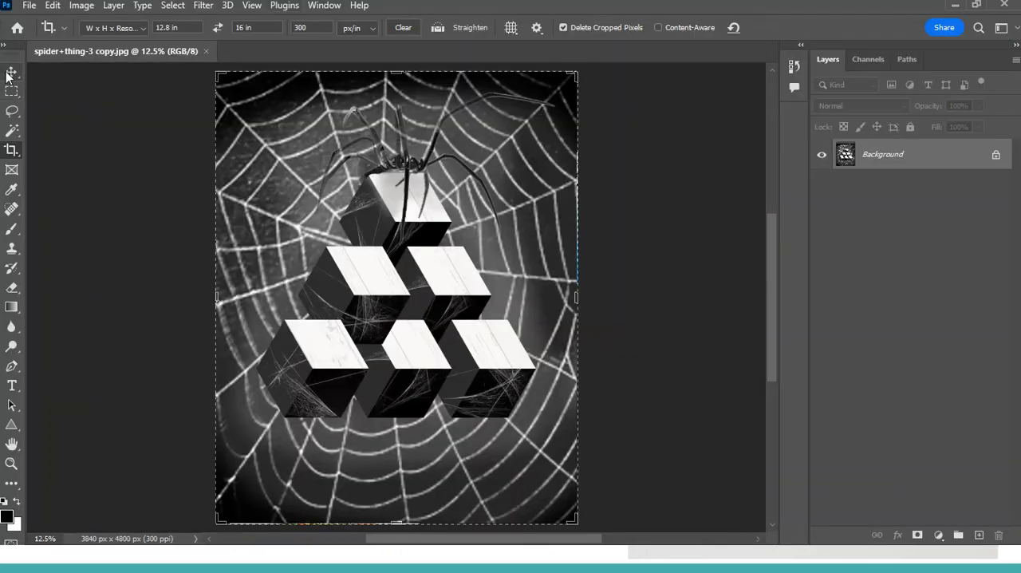
Step: Try the 4 : 5 (8 : 10) ratio preset for cropping the spider image
{"action": "right_click", "coordinate": [12, 153]}
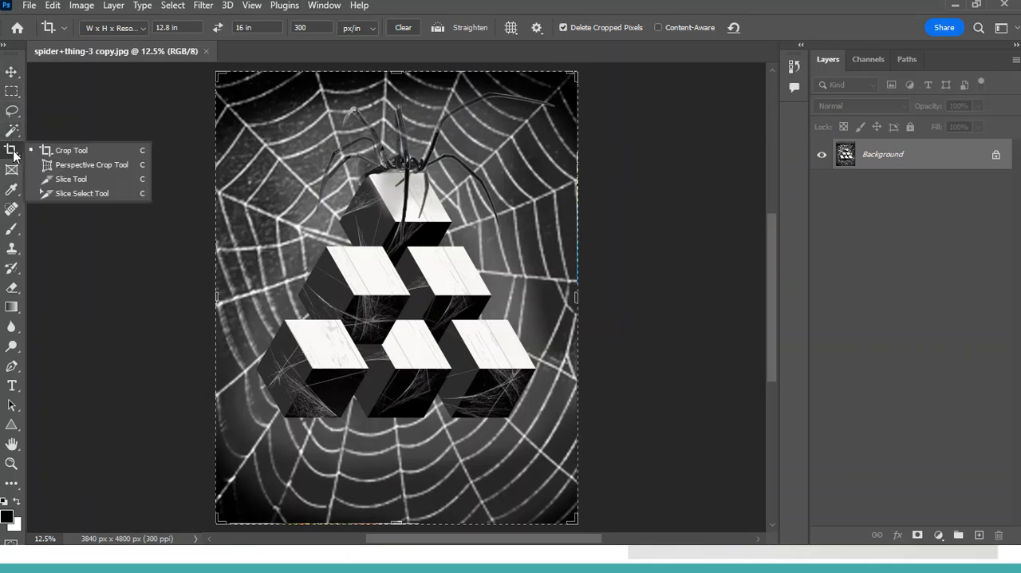
{"action": "left_click", "coordinate": [123, 154]}
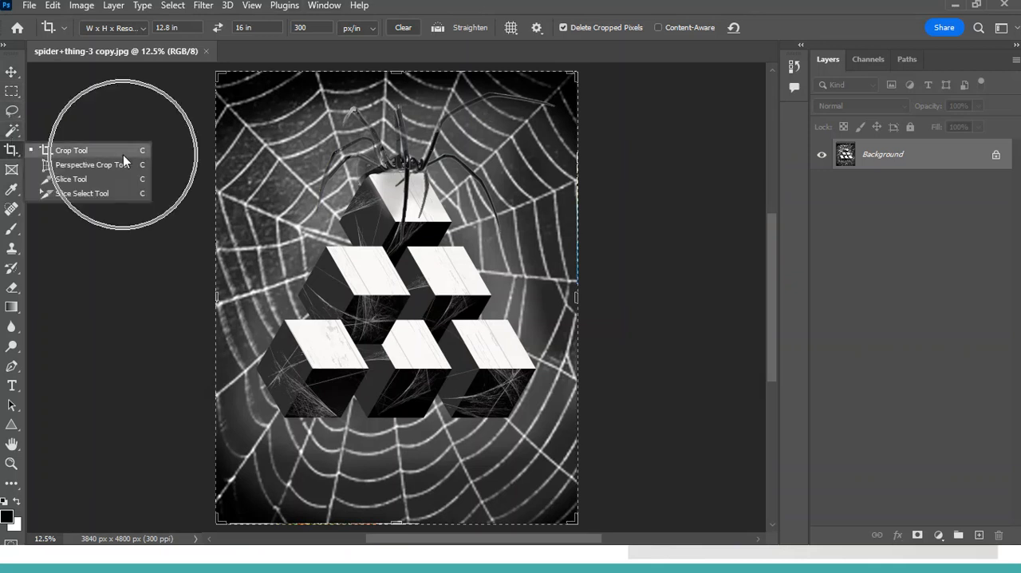
{"action": "left_click", "coordinate": [141, 29]}
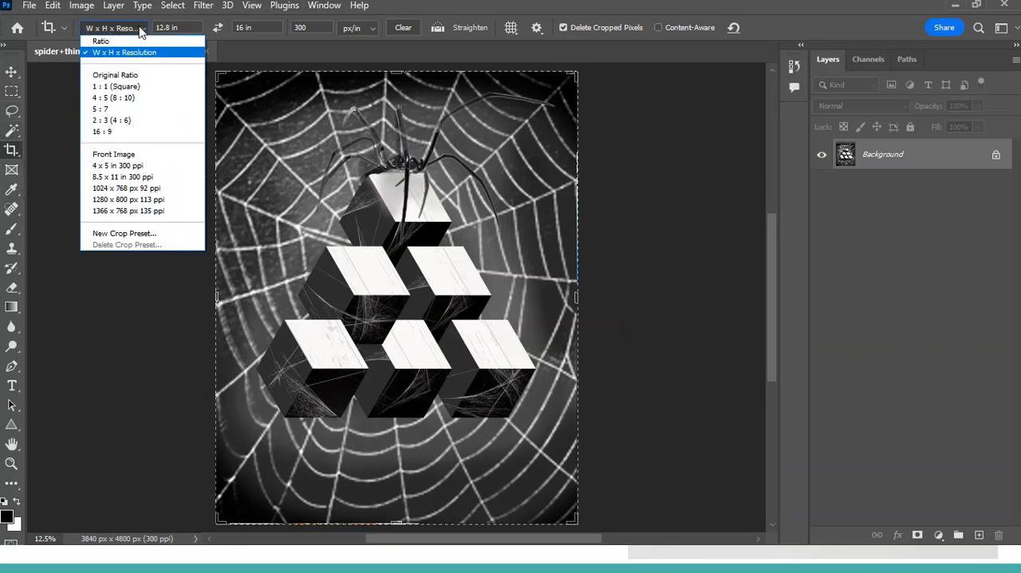
{"action": "left_click", "coordinate": [134, 97]}
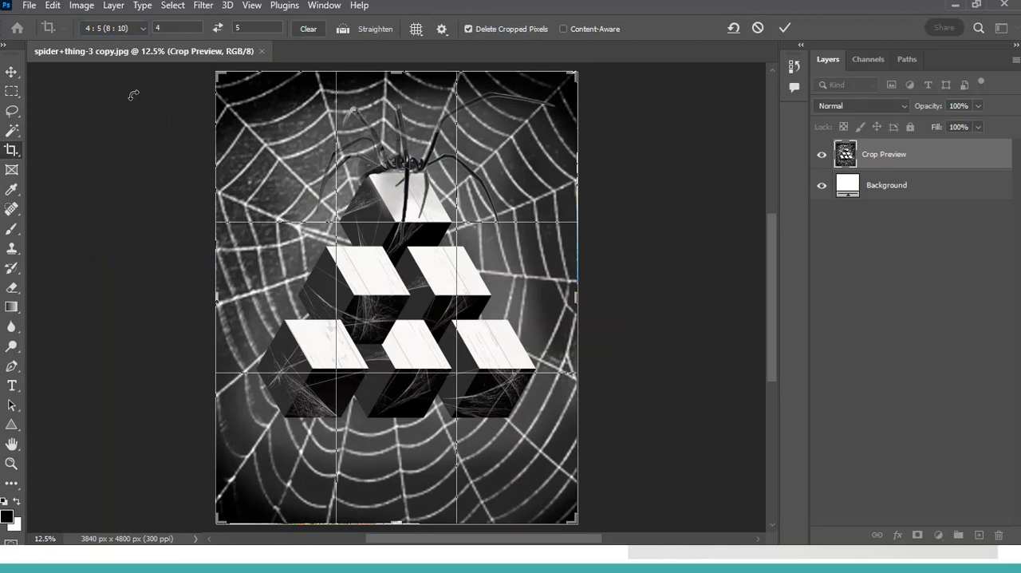
Step: Switch the crop preset to W x H x Resolution and set it to 8 in wide by 10 in high at 300 px/in
{"action": "left_click", "coordinate": [125, 27]}
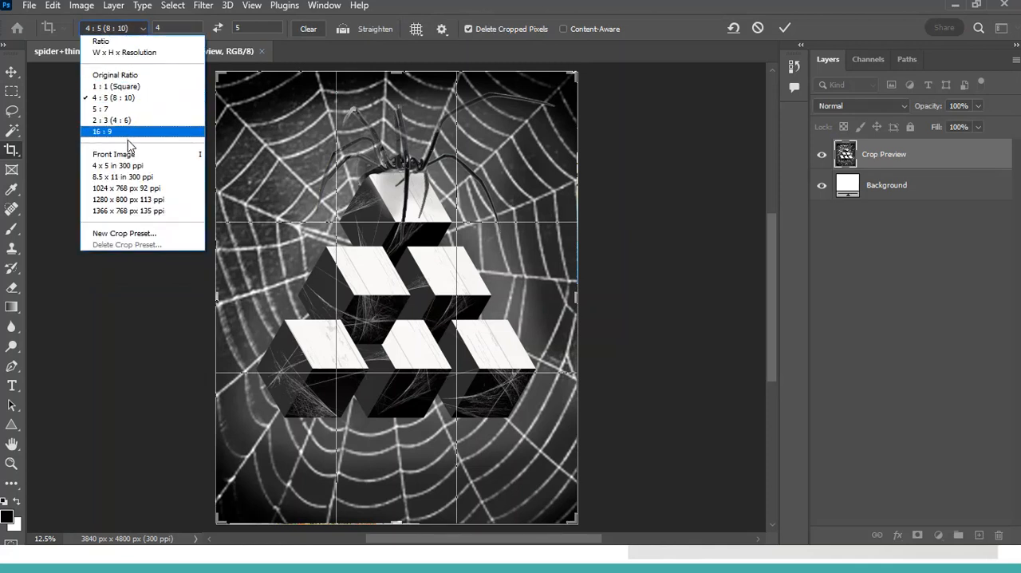
{"action": "left_click", "coordinate": [111, 53]}
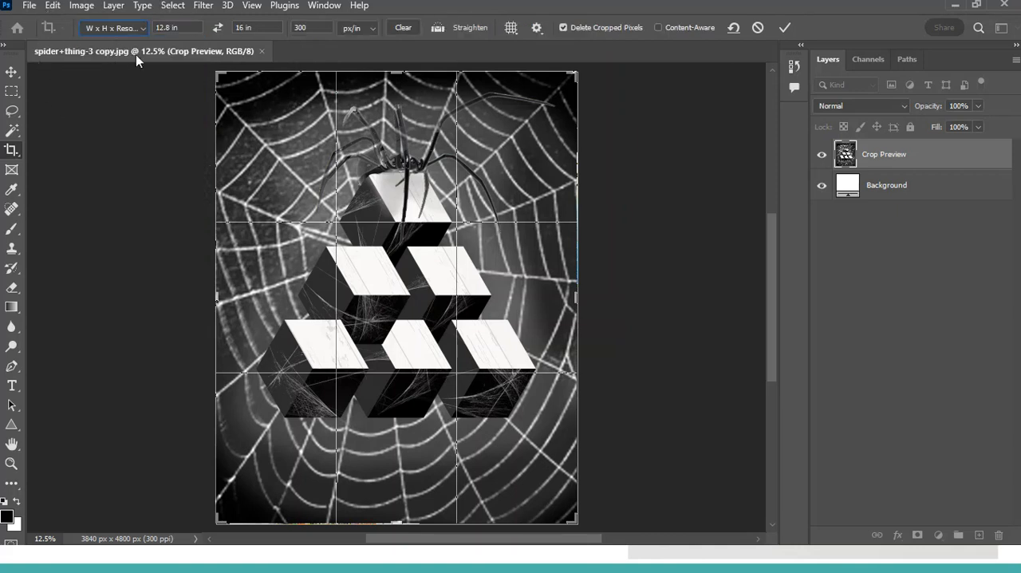
{"action": "left_click", "coordinate": [192, 28]}
{"action": "type", "text": "8 "}
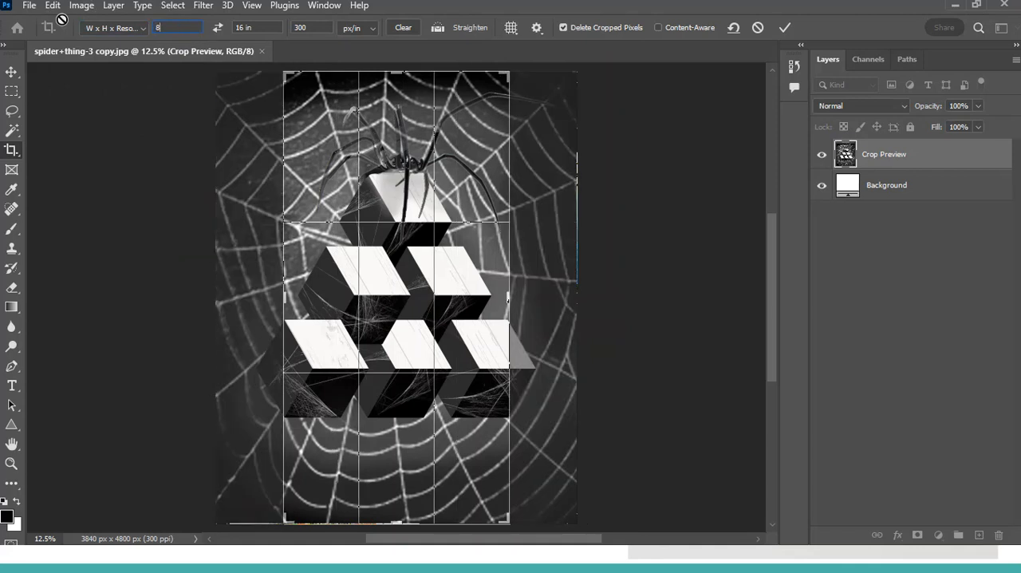
{"action": "type", "text": "in"}
{"action": "key", "text": "Tab"}
{"action": "type", "text": "10 in"}
{"action": "key", "text": "Tab"}
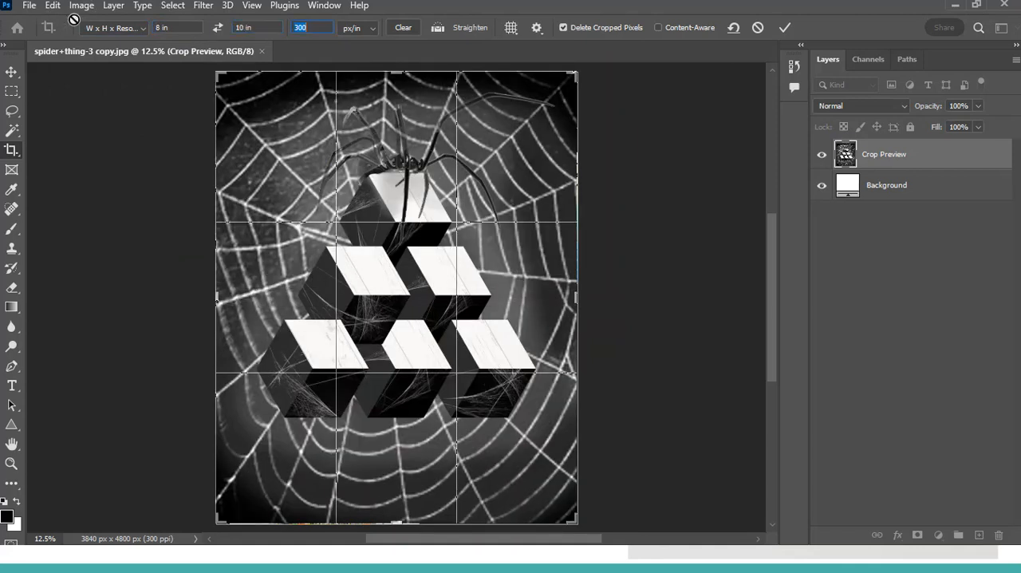
{"action": "left_click", "coordinate": [322, 28]}
Step: Try different crop frame sizes and reposition the spider image inside the frame, ending slightly smaller than the full picture
{"action": "left_click_drag", "start_coordinate": [576, 75], "coordinate": [522, 103]}
{"action": "left_click_drag", "start_coordinate": [479, 183], "coordinate": [460, 247]}
{"action": "left_click_drag", "start_coordinate": [538, 117], "coordinate": [559, 118]}
{"action": "left_click_drag", "start_coordinate": [502, 189], "coordinate": [485, 177]}
{"action": "left_click_drag", "start_coordinate": [547, 111], "coordinate": [556, 103]}
{"action": "left_click_drag", "start_coordinate": [474, 271], "coordinate": [491, 220]}
{"action": "left_click_drag", "start_coordinate": [549, 103], "coordinate": [566, 84]}
{"action": "left_click_drag", "start_coordinate": [486, 179], "coordinate": [498, 205]}
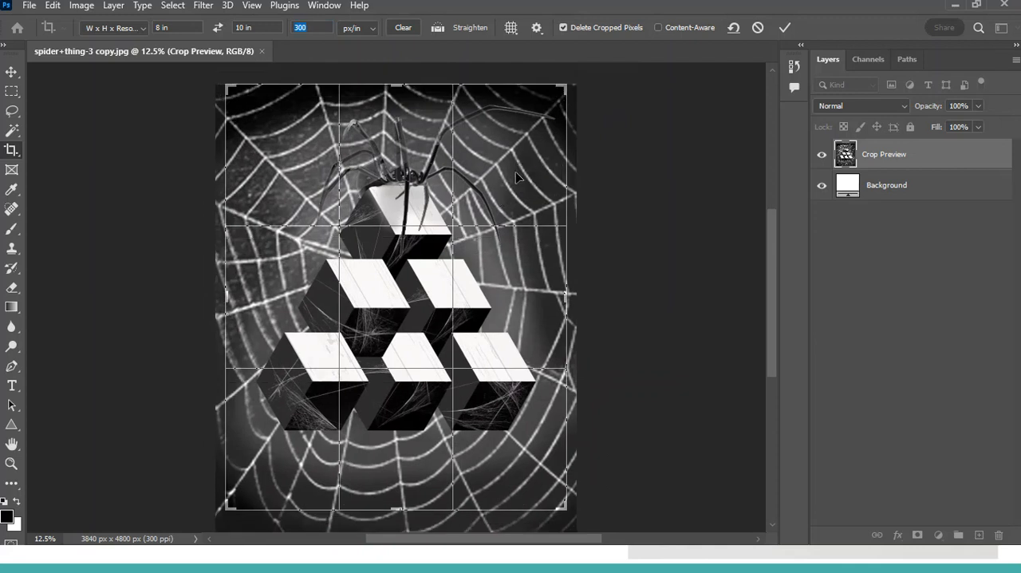
{"action": "left_click_drag", "start_coordinate": [568, 509], "coordinate": [574, 519]}
{"action": "mouse_move", "coordinate": [515, 476]}
{"action": "left_mouse_down"}
{"action": "mouse_move", "coordinate": [529, 477]}
{"action": "mouse_move", "coordinate": [514, 469]}
{"action": "left_mouse_up"}
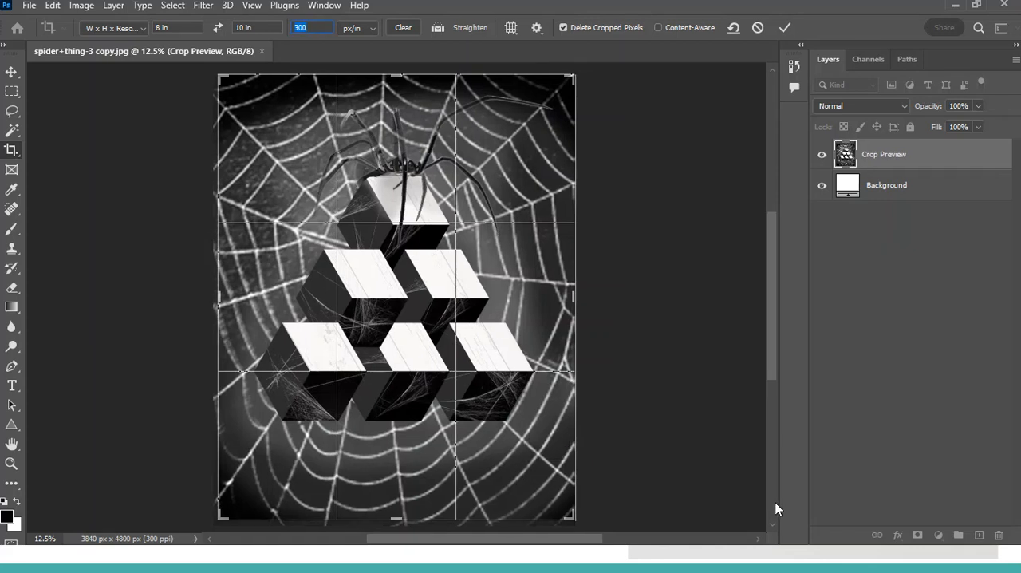
Step: Swap the crop's width and height back and forth to compare landscape and portrait orientation, ending in portrait
{"action": "left_click", "coordinate": [218, 27]}
{"action": "left_click", "coordinate": [217, 27]}
{"action": "left_click", "coordinate": [217, 27]}
{"action": "left_click", "coordinate": [218, 27]}
{"action": "left_click", "coordinate": [218, 27]}
{"action": "left_click", "coordinate": [217, 27]}
{"action": "left_click", "coordinate": [218, 27]}
{"action": "left_click", "coordinate": [218, 27]}
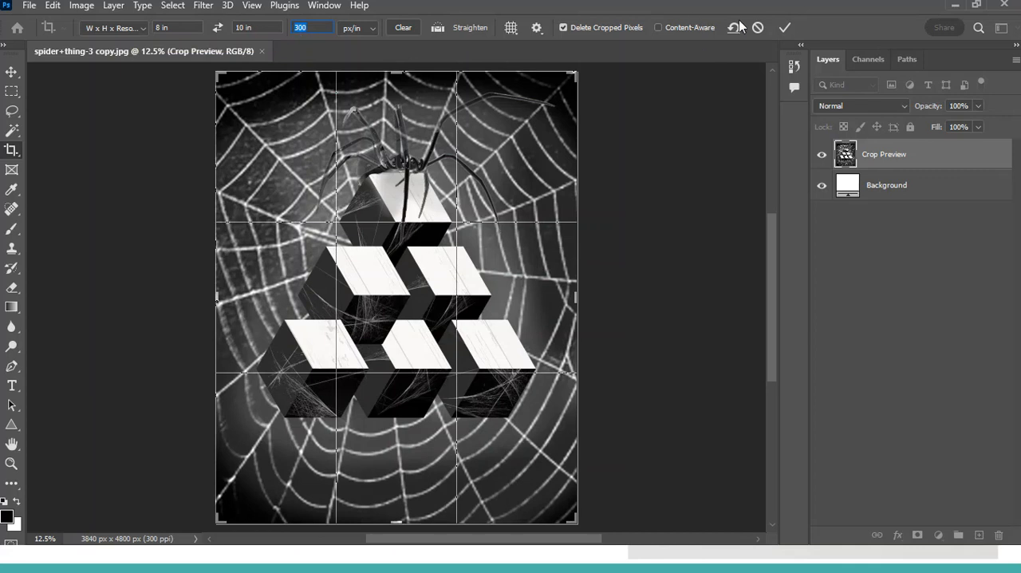
Step: Commit the 8 by 10 in portrait crop of the spider image
{"action": "left_click", "coordinate": [785, 28]}
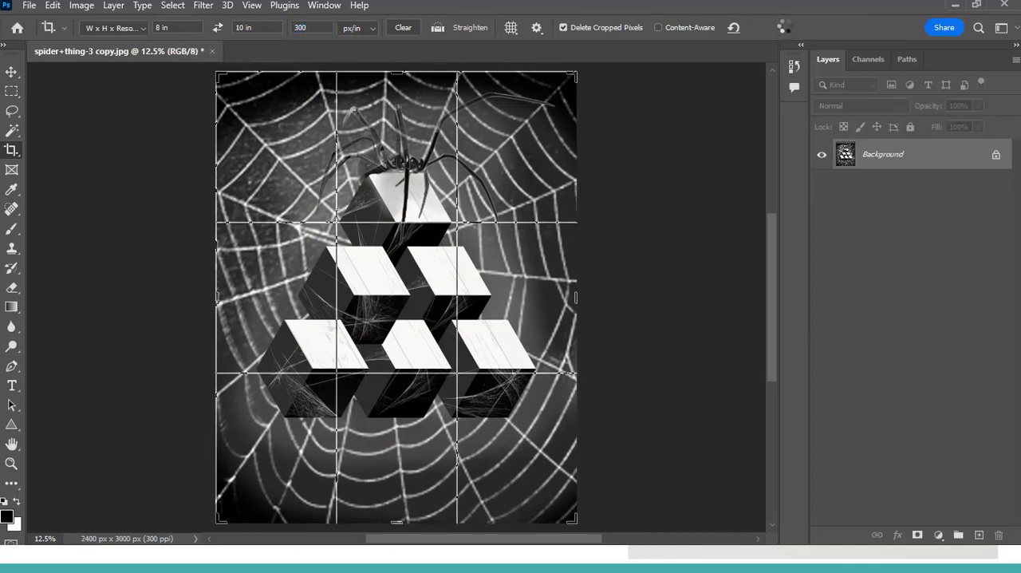
{"action": "key", "text": "ctrl+plus"}
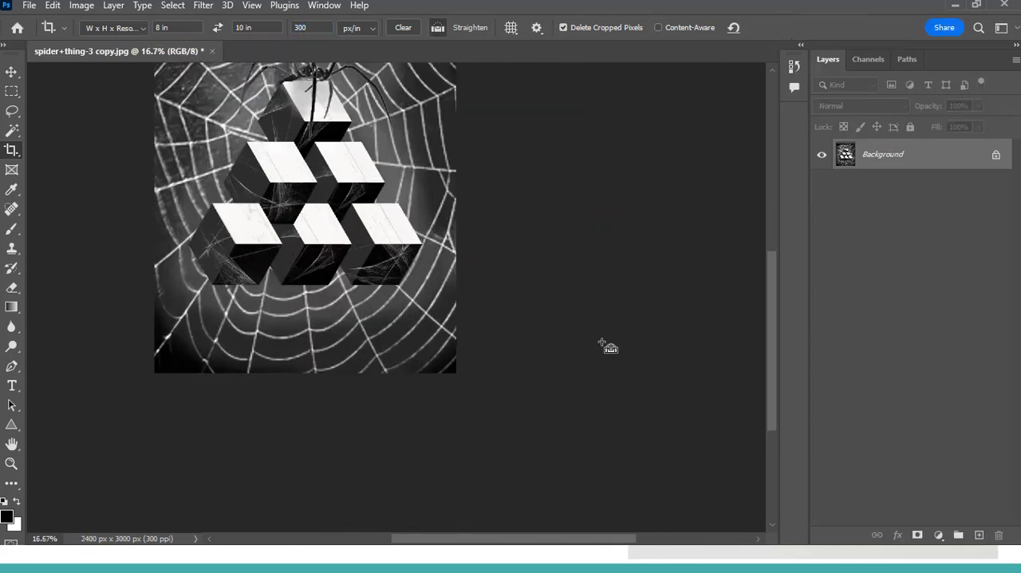
{"action": "key", "text": "ctrl+minus"}
Step: Start saving a JPEG copy named "spider+thing-3 copy 2_8x10crop.jpg" and cancel the save
{"action": "left_click", "coordinate": [29, 5]}
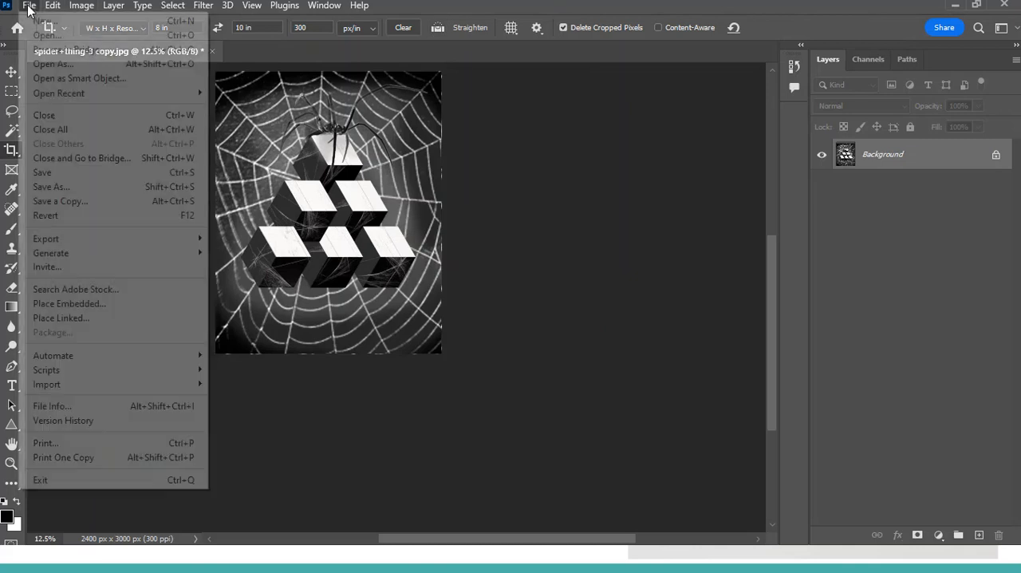
{"action": "left_click", "coordinate": [127, 202]}
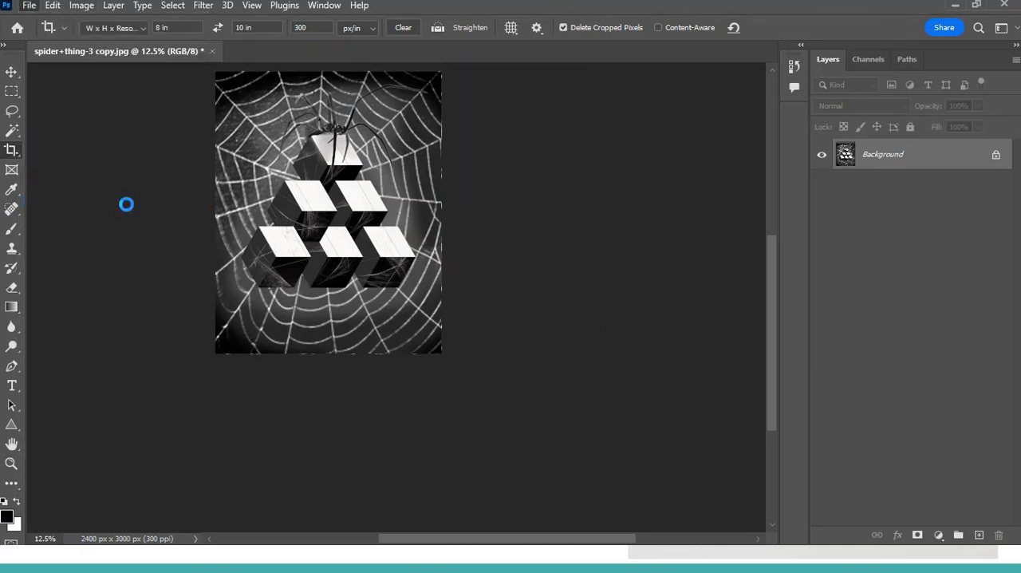
{"action": "left_click", "coordinate": [192, 366]}
{"action": "type", "text": "2_"}
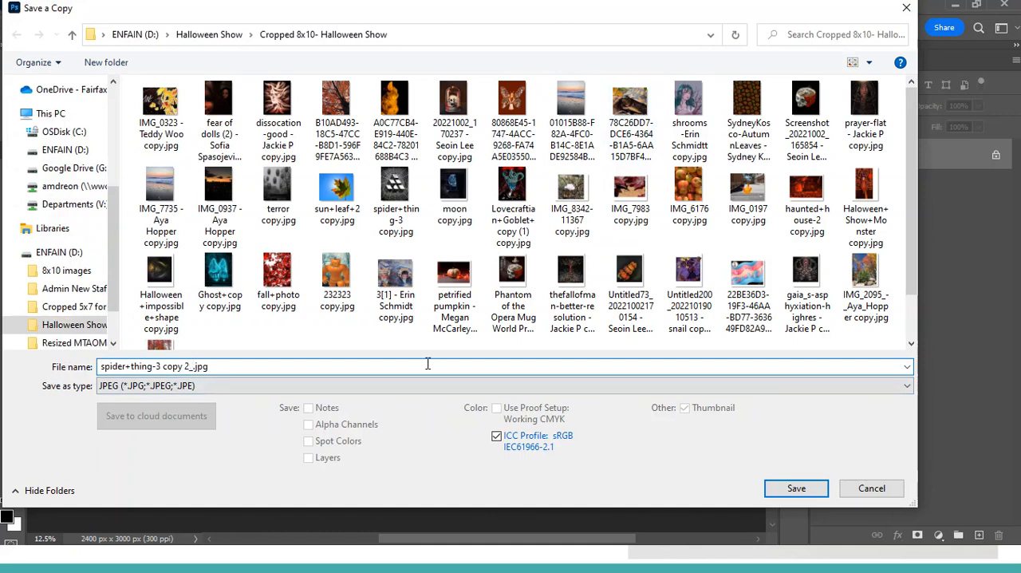
{"action": "type", "text": "8x10crop"}
{"action": "left_click", "coordinate": [887, 486]}
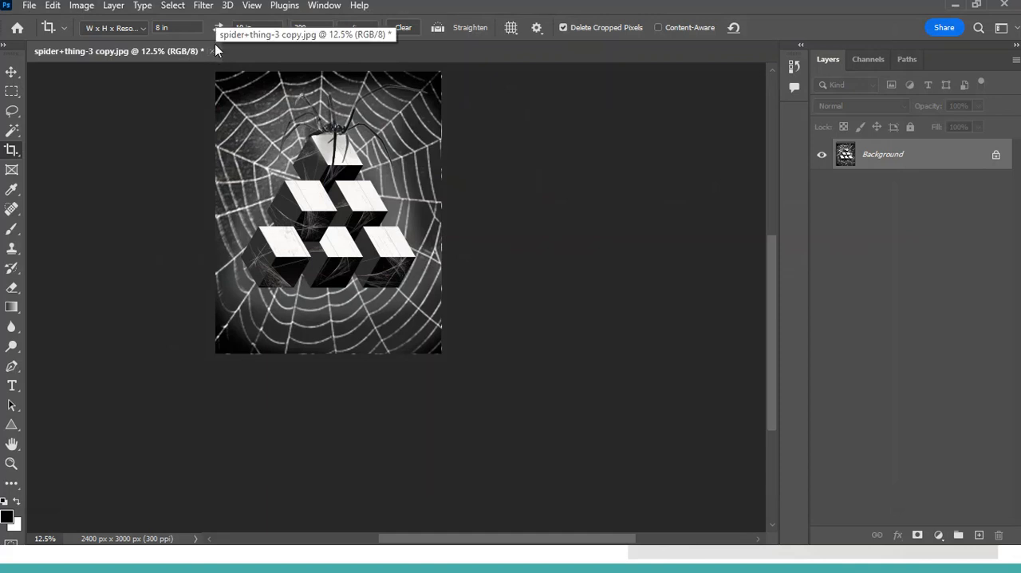
Step: Open the gaia_s-asphyxiation-highres JPG from the "Upload a high quality photo of your artwork_ (File responses)" folder in Halloween Show
{"action": "left_click", "coordinate": [29, 6]}
{"action": "left_click", "coordinate": [39, 34]}
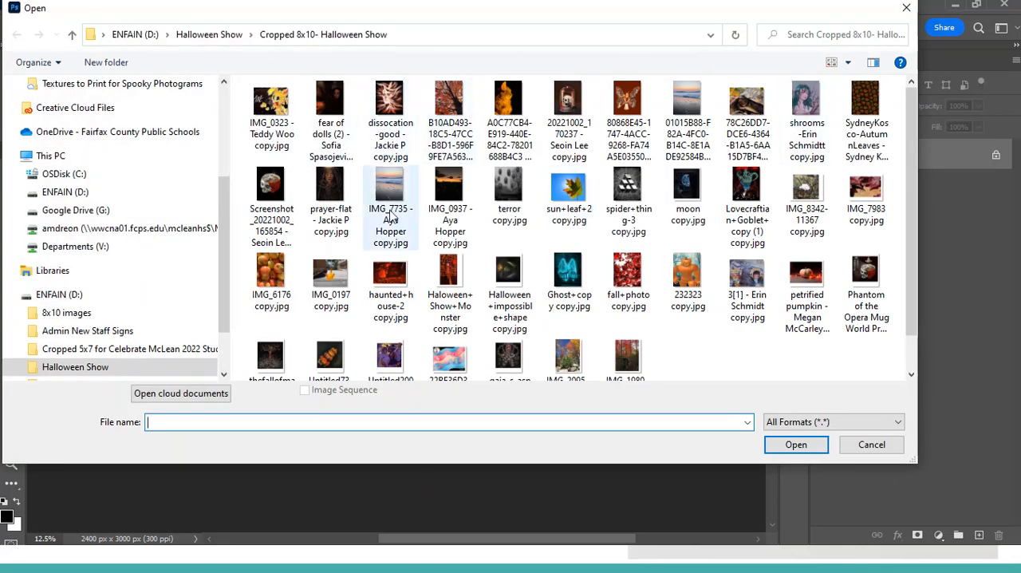
{"action": "left_click", "coordinate": [227, 36]}
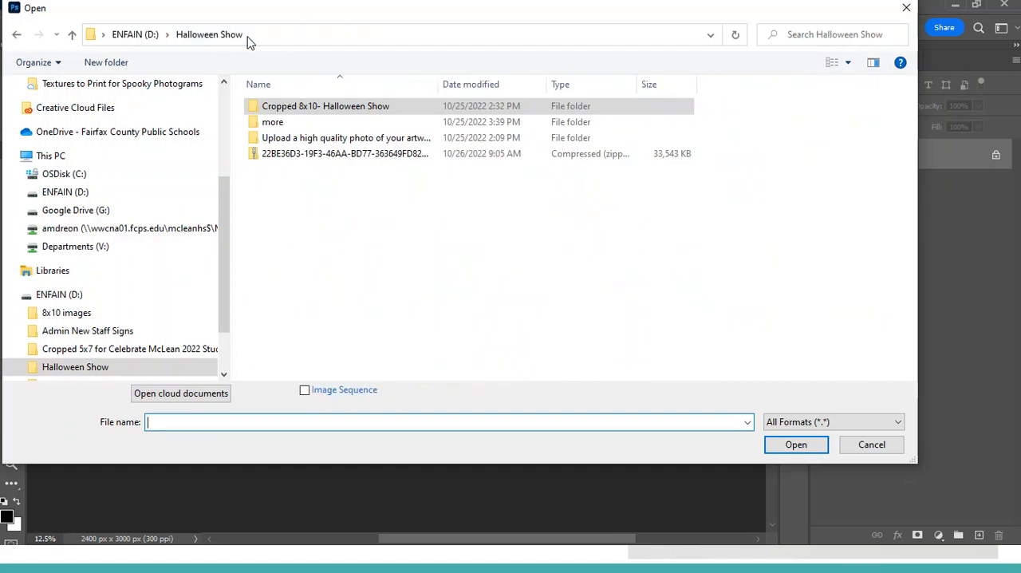
{"action": "double_click", "coordinate": [291, 139]}
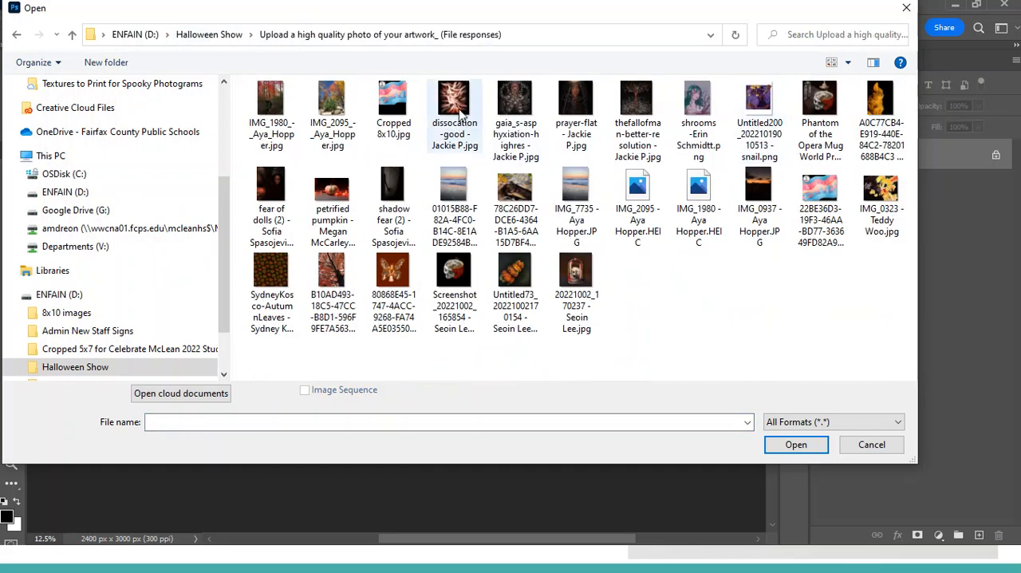
{"action": "left_click", "coordinate": [526, 110]}
{"action": "left_click", "coordinate": [797, 445]}
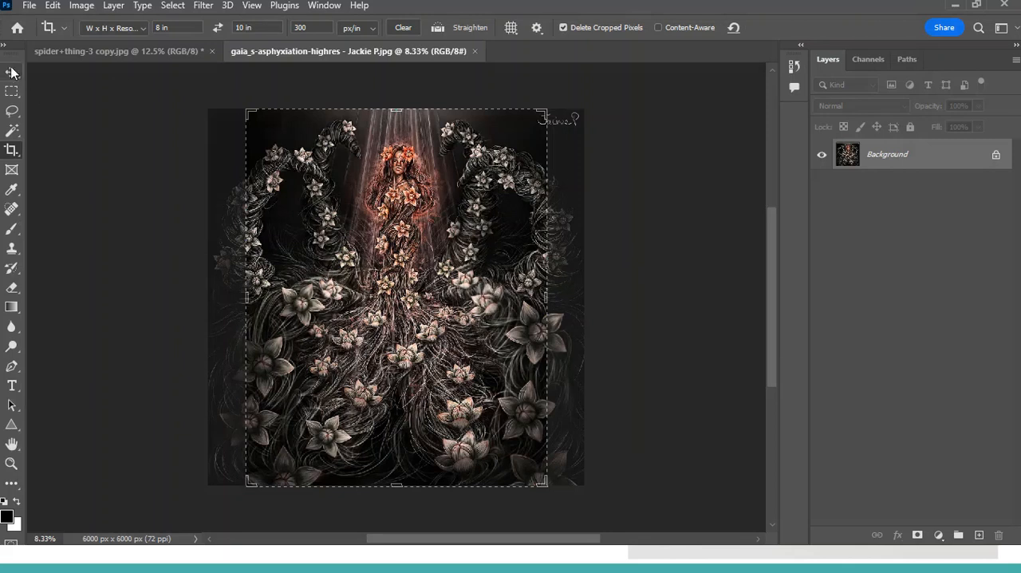
Step: Set the crop for the flower artwork to W x H x Resolution at 8 in by 10 in, 300 px/in
{"action": "left_click", "coordinate": [126, 29]}
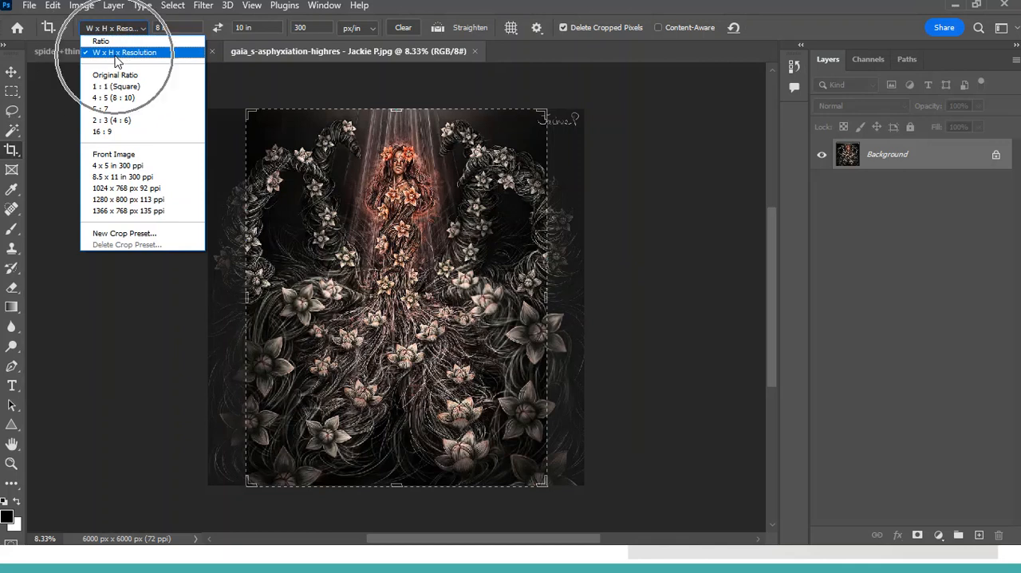
{"action": "left_click", "coordinate": [120, 53]}
{"action": "left_click", "coordinate": [167, 27]}
{"action": "key", "text": "Tab"}
{"action": "type", "text": "10 in"}
{"action": "key", "text": "Tab"}
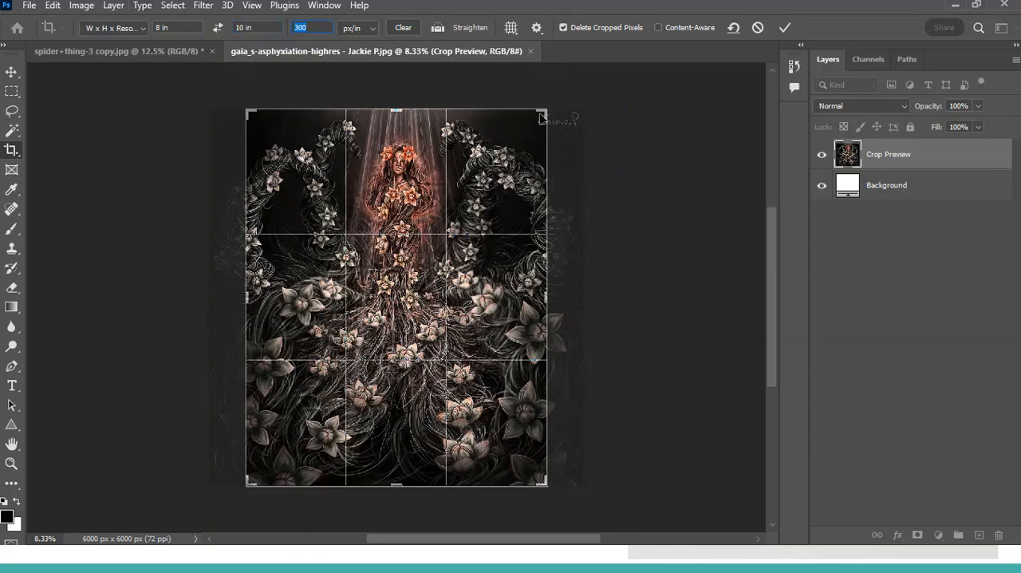
Step: Swap the crop to 10 in wide by 8 in high and shift the artwork down inside the frame
{"action": "left_click", "coordinate": [218, 28]}
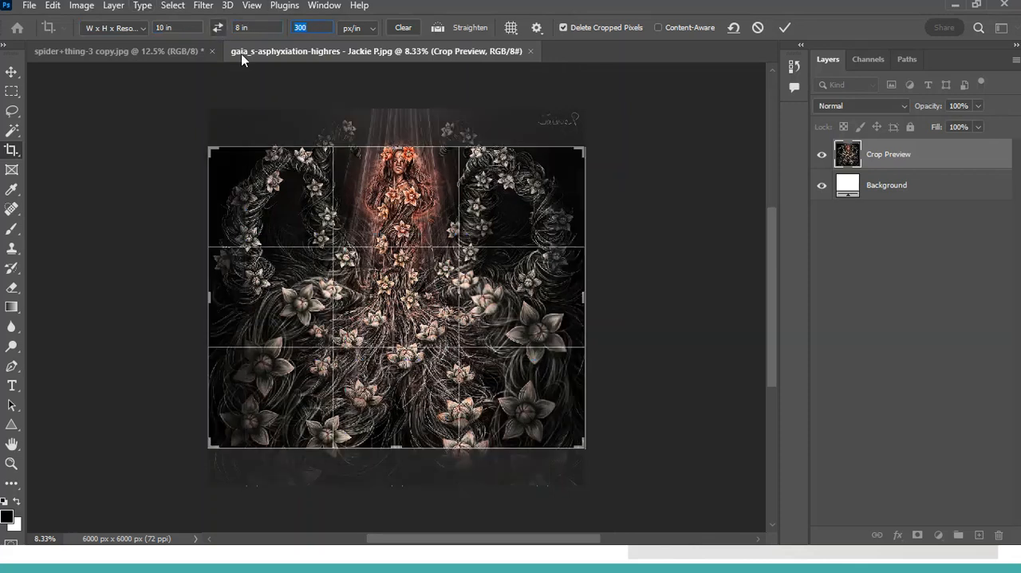
{"action": "left_click_drag", "start_coordinate": [528, 321], "coordinate": [526, 344]}
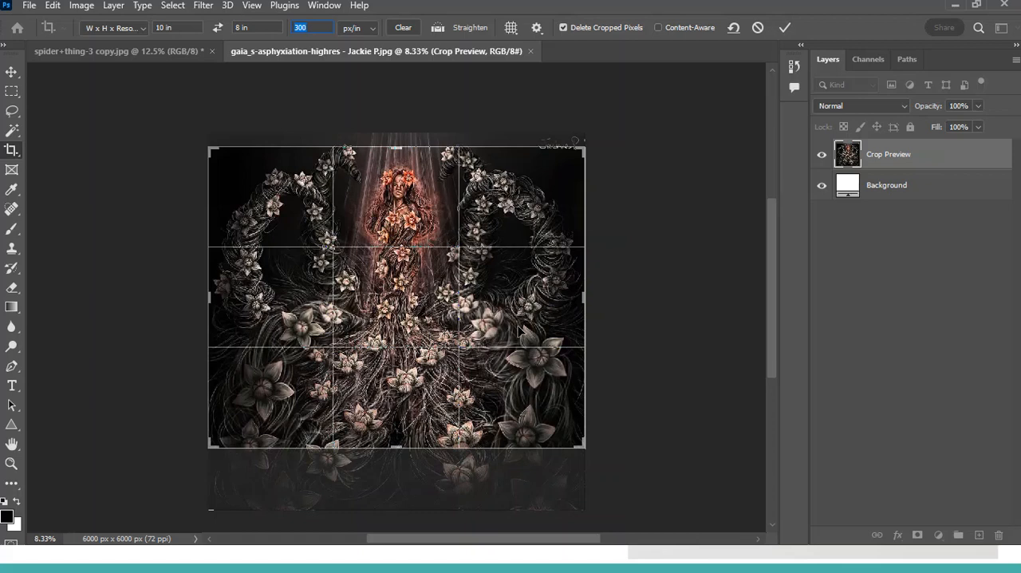
Step: Enlarge the crop frame beyond the artwork on all sides and center the image, leaving white margins around it
{"action": "key", "text": "ctrl+minus"}
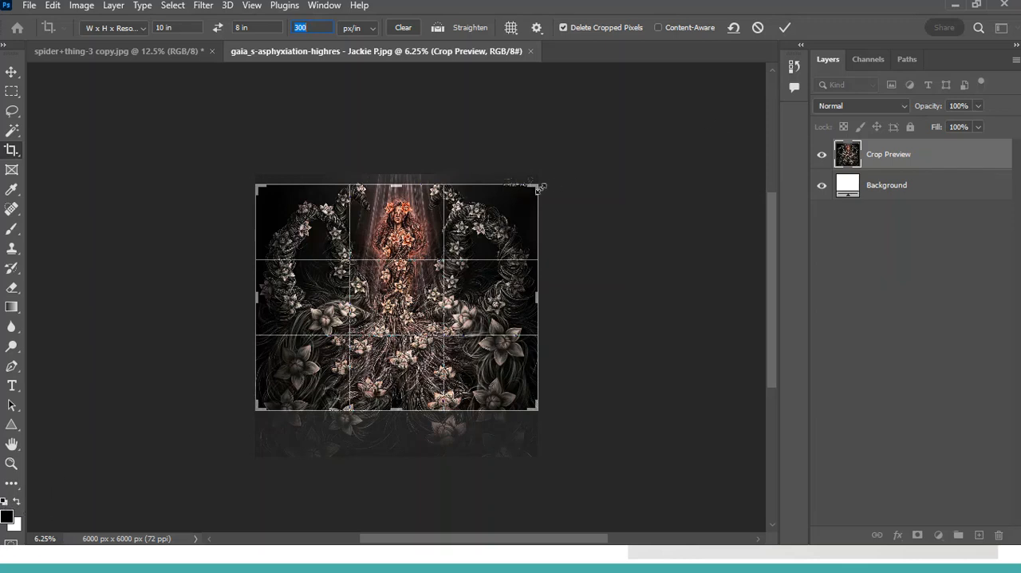
{"action": "left_click_drag", "start_coordinate": [541, 187], "coordinate": [568, 166]}
{"action": "left_click_drag", "start_coordinate": [543, 233], "coordinate": [568, 206]}
{"action": "left_click_drag", "start_coordinate": [565, 164], "coordinate": [582, 150]}
{"action": "mouse_move", "coordinate": [553, 200]}
{"action": "left_mouse_down"}
{"action": "mouse_move", "coordinate": [565, 205]}
{"action": "mouse_move", "coordinate": [563, 193]}
{"action": "left_mouse_up"}
{"action": "left_click_drag", "start_coordinate": [584, 145], "coordinate": [586, 146]}
{"action": "left_click_drag", "start_coordinate": [562, 206], "coordinate": [566, 200]}
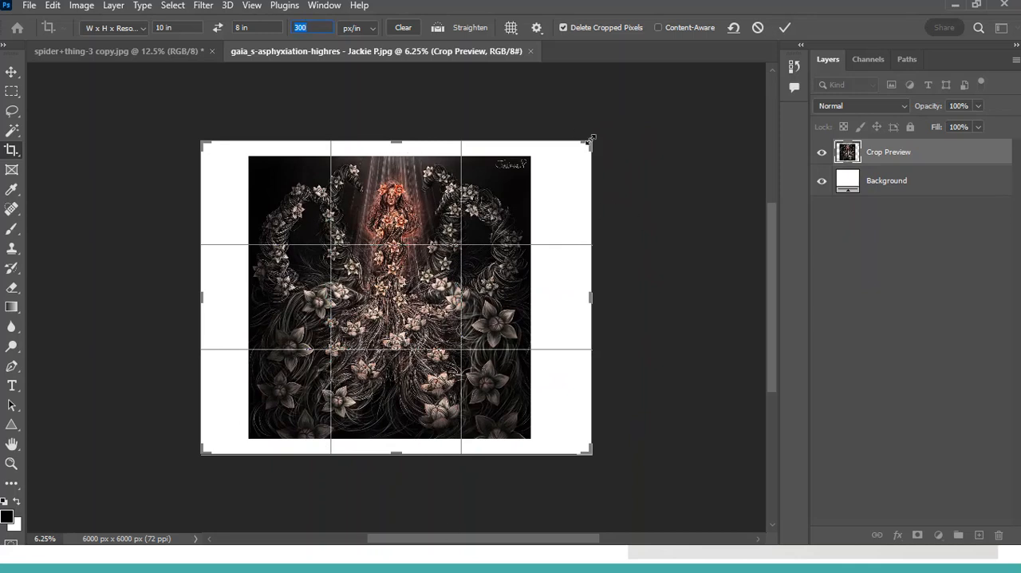
{"action": "left_click_drag", "start_coordinate": [588, 139], "coordinate": [600, 193]}
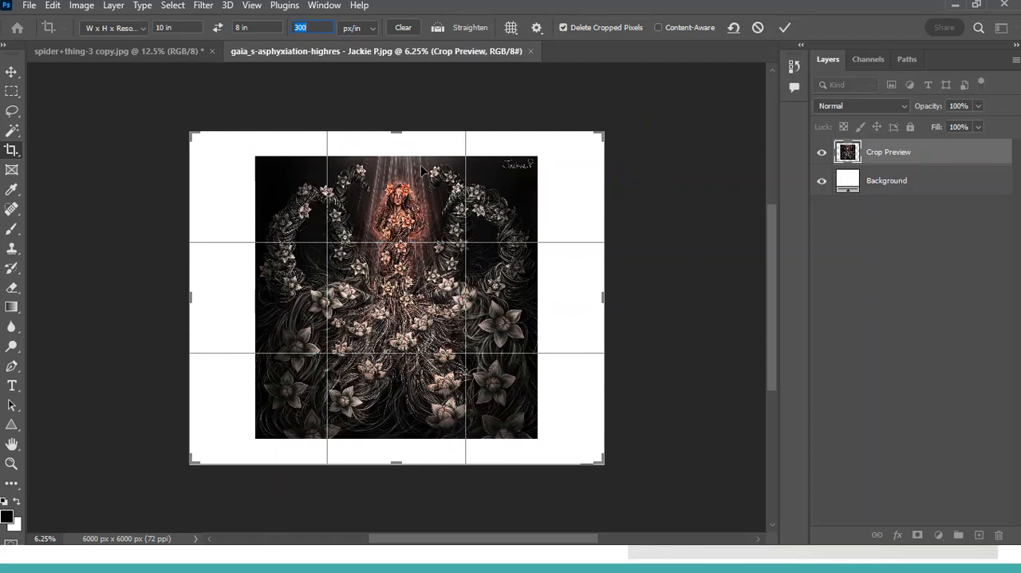
Step: Swap the crop to portrait, 8 in wide by 10 in high, and commit it with the white border
{"action": "left_click", "coordinate": [218, 28]}
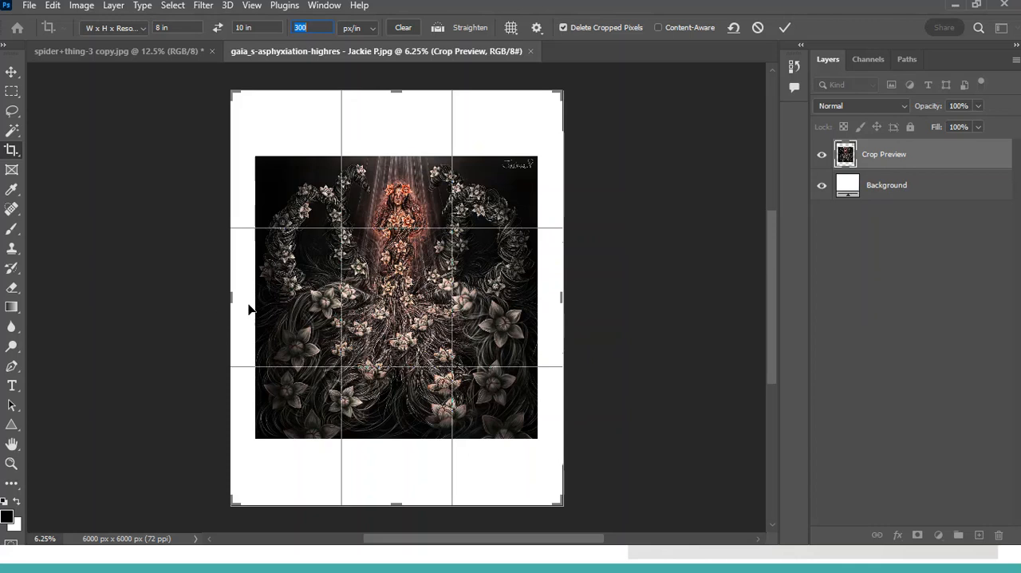
{"action": "left_click", "coordinate": [218, 27]}
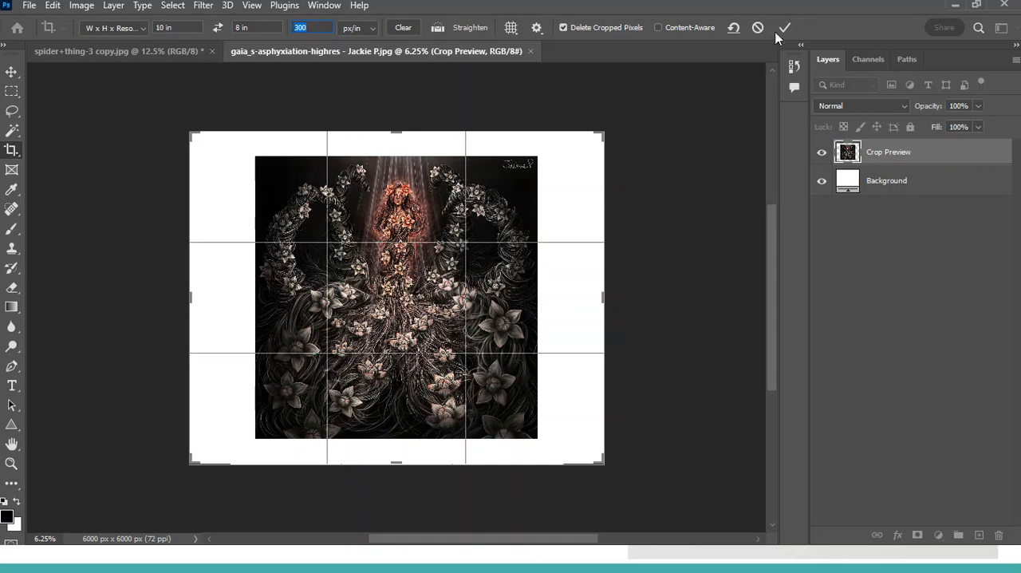
{"action": "left_click", "coordinate": [218, 28]}
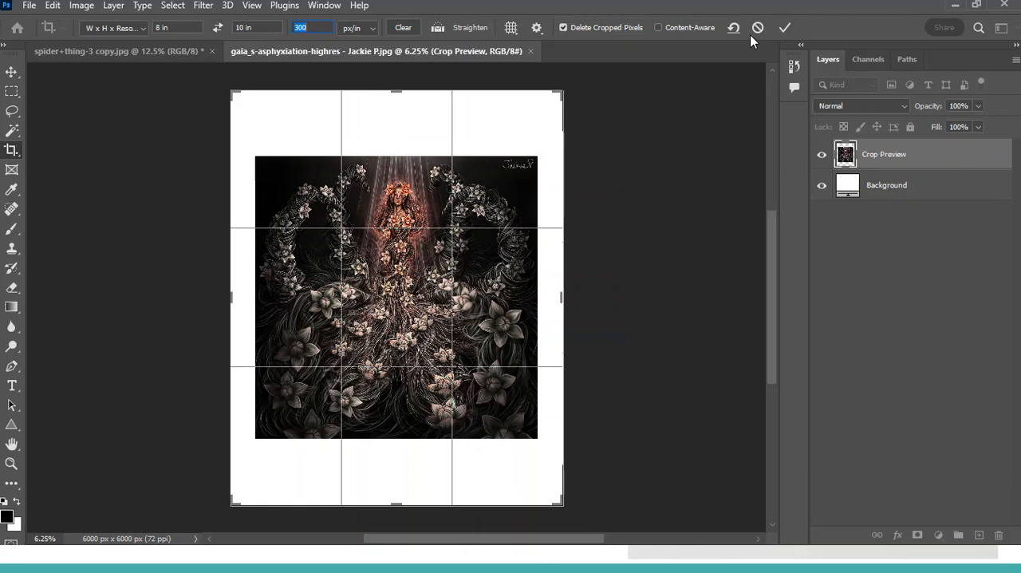
{"action": "left_click", "coordinate": [785, 30]}
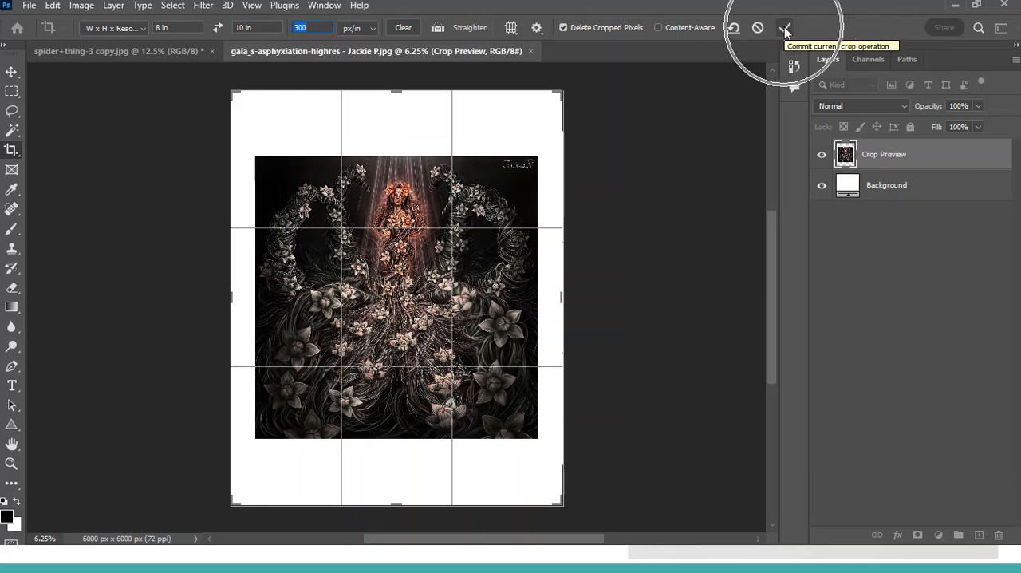
{"action": "left_click", "coordinate": [785, 30]}
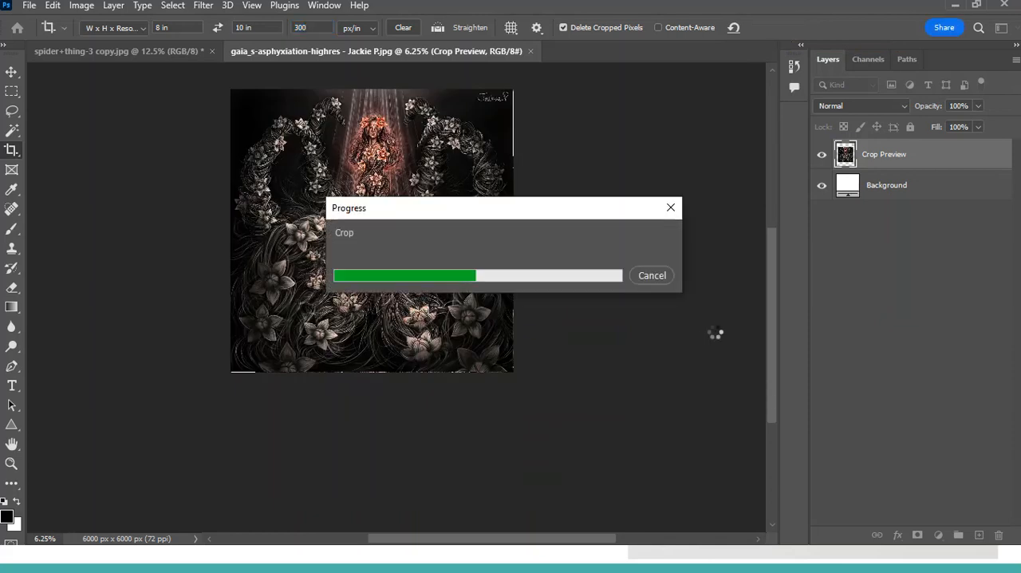
{"action": "key", "text": "ctrl+0"}
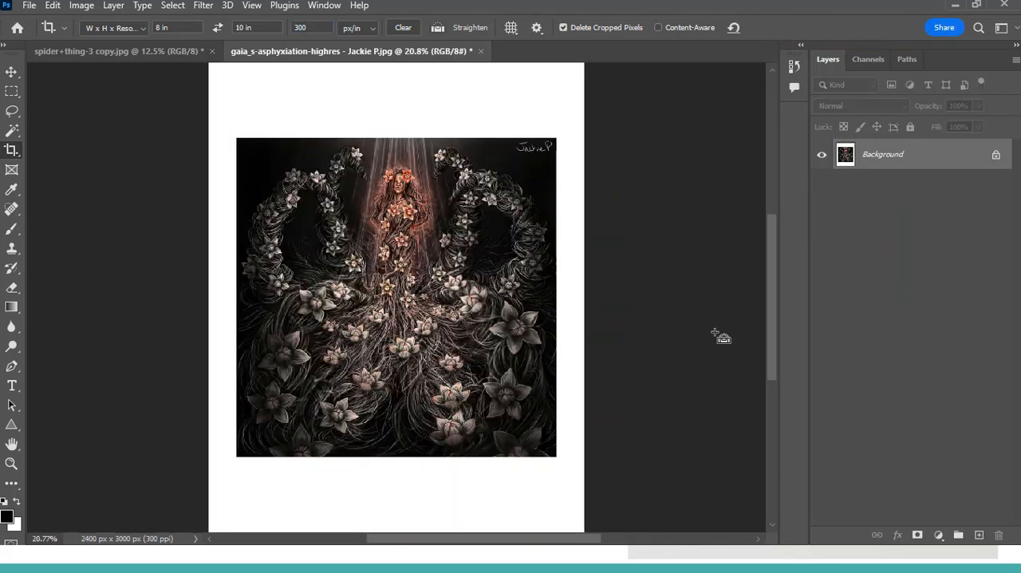
Step: Start saving a JPEG copy of the bordered artwork with "_8x10crop" appended to its file name and cancel the save
{"action": "left_click", "coordinate": [31, 6]}
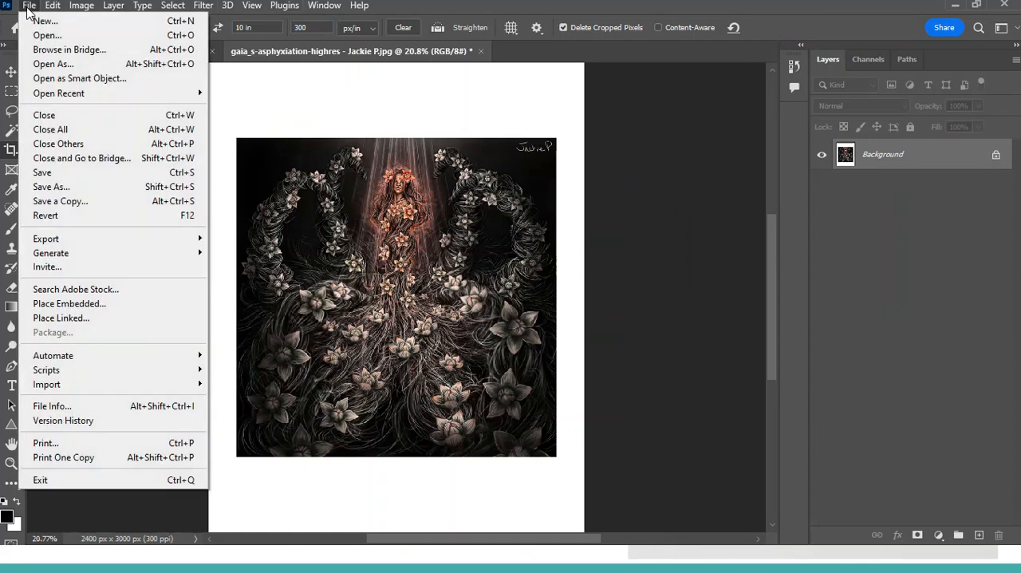
{"action": "left_click", "coordinate": [70, 201]}
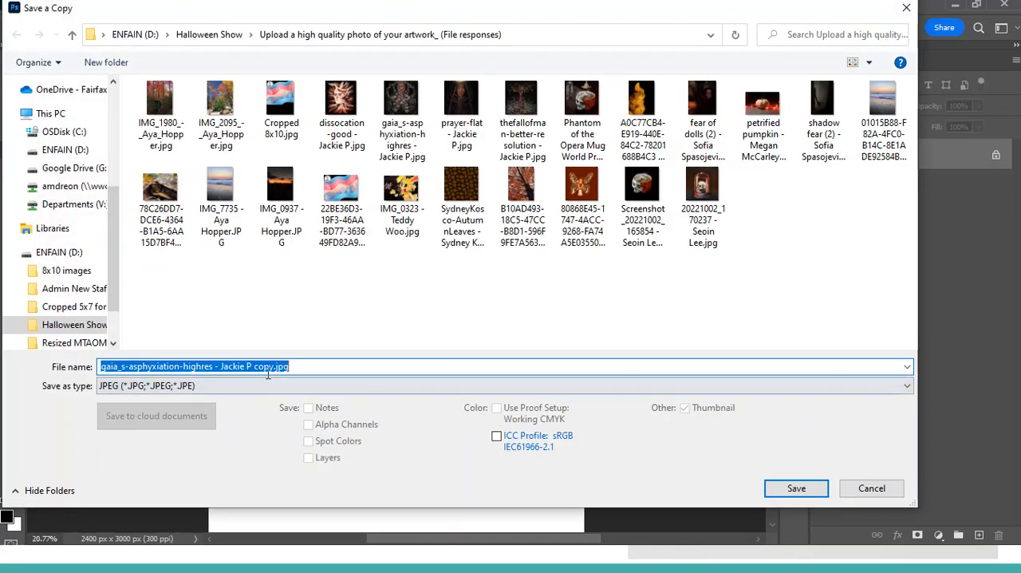
{"action": "left_click", "coordinate": [274, 366]}
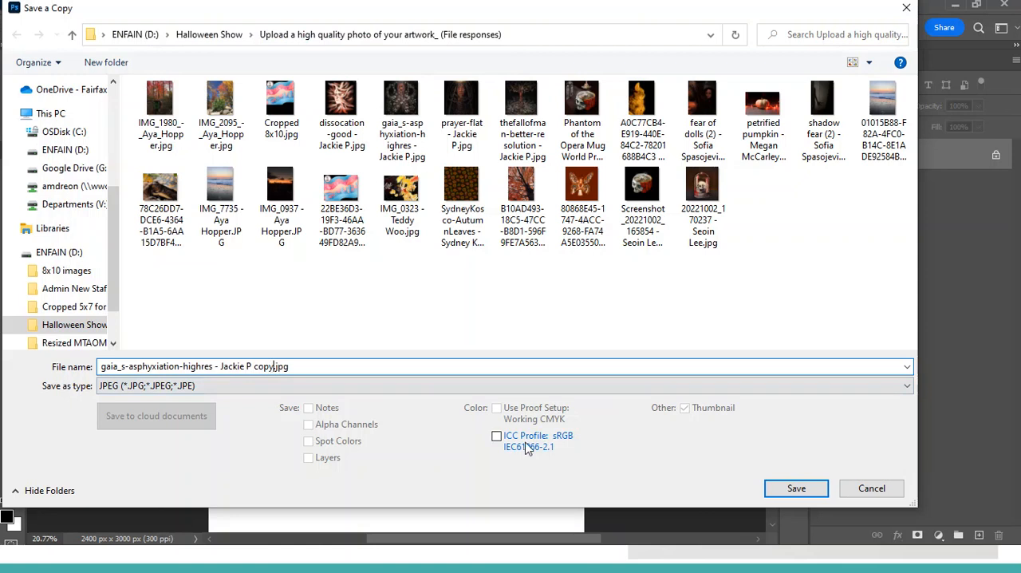
{"action": "type", "text": "_8x10crop"}
{"action": "left_click", "coordinate": [808, 489]}
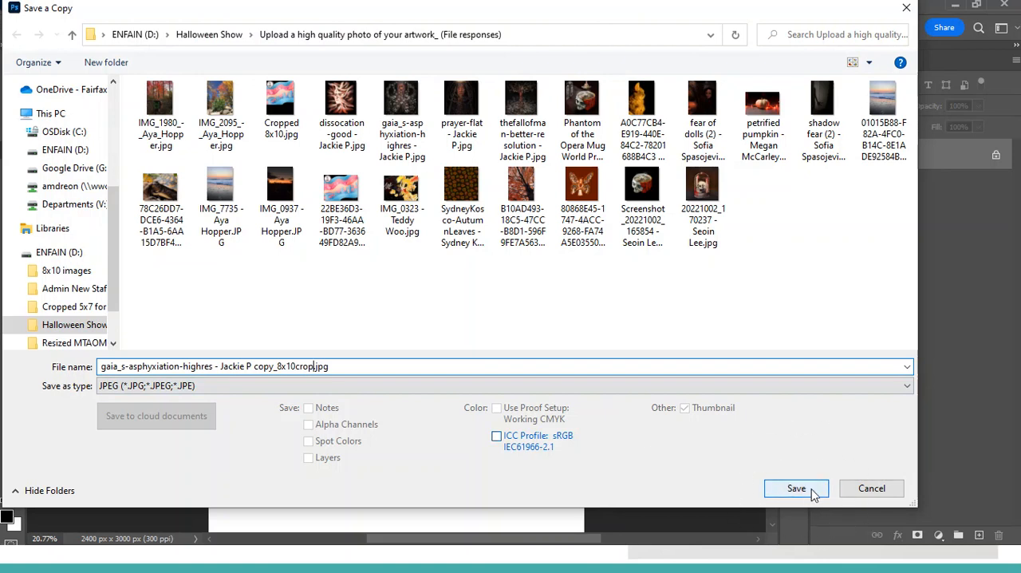
{"action": "left_click", "coordinate": [866, 496]}
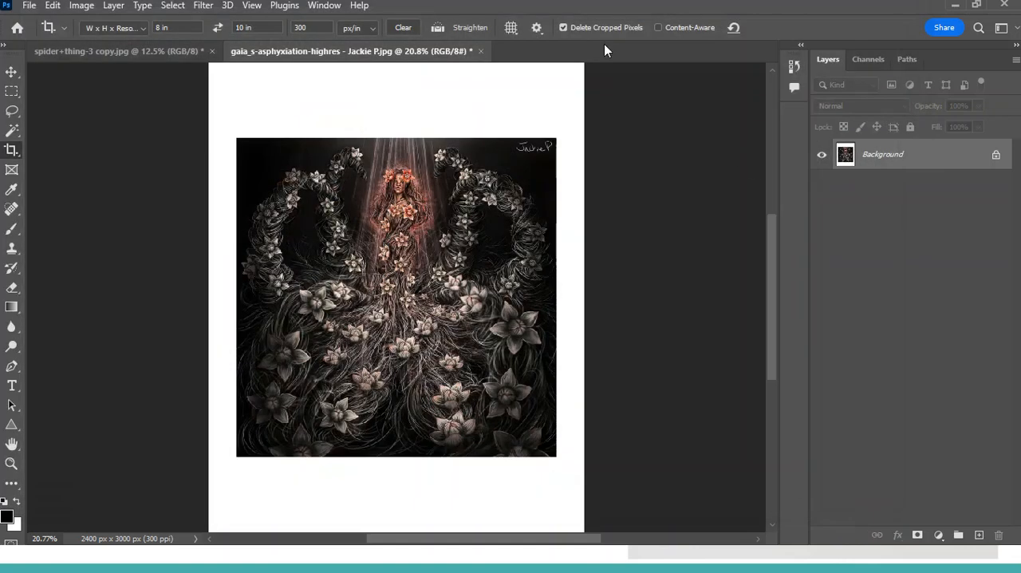